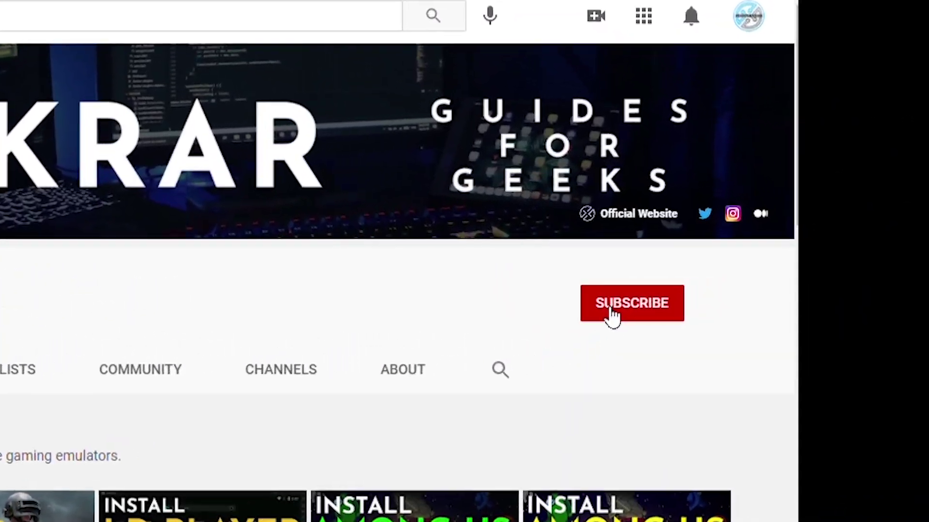
Subscribe to the Guides for Geeks YouTube channel, then go to the Google tab
{"action": "left_click", "coordinate": [711, 297]}
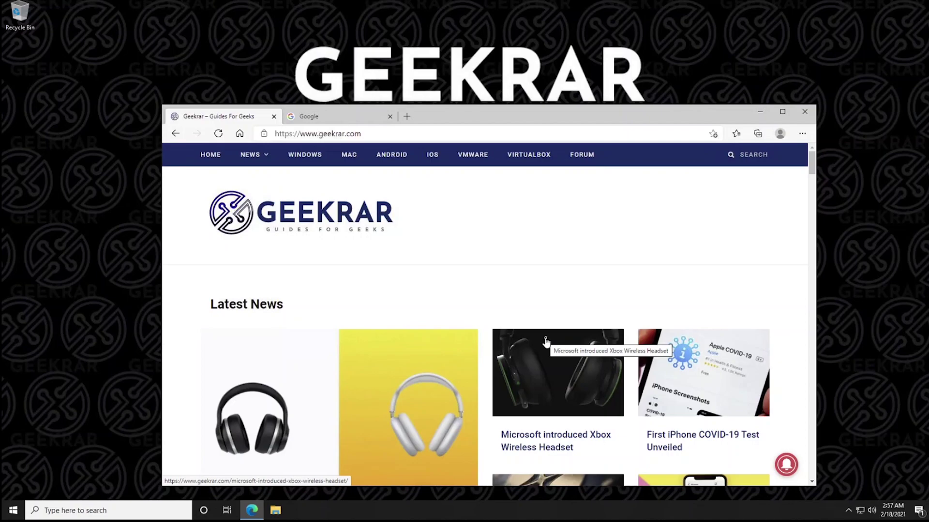
{"action": "left_click", "coordinate": [337, 119]}
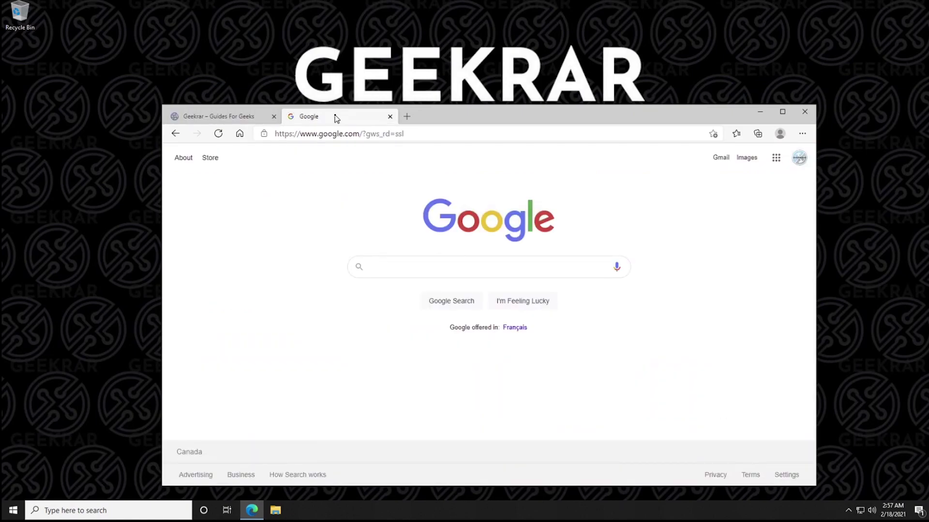
Search Google for 'dogecoin', then refine the query to 'dogecoin download'
{"action": "type", "text": "dogecoin"}
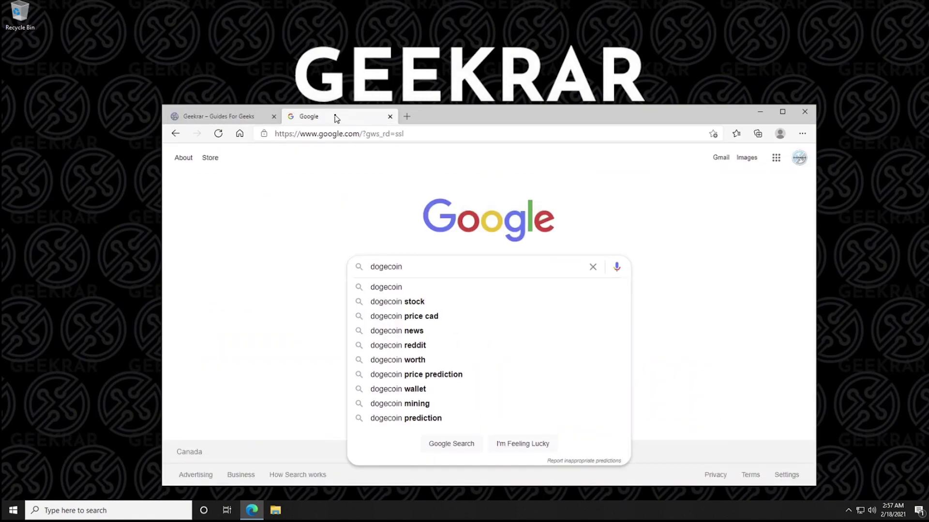
{"action": "key", "text": "Return"}
{"action": "left_click", "coordinate": [292, 163]}
{"action": "type", "text": "d"}
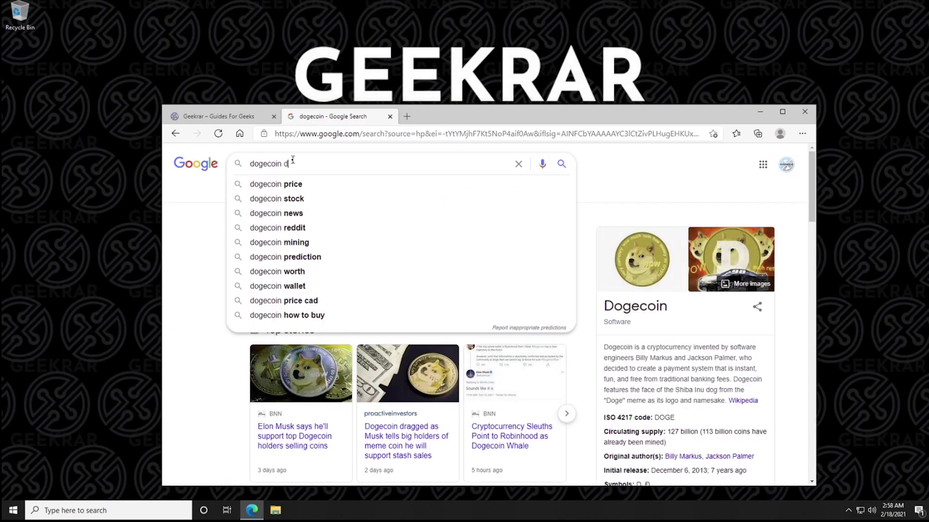
{"action": "type", "text": "ownload"}
{"action": "key", "text": "Return"}
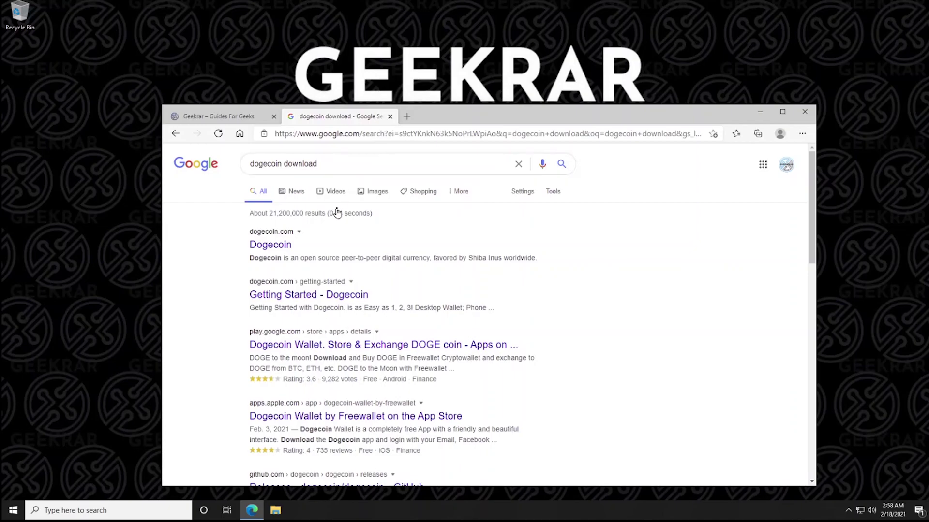
Open dogecoin.com and follow its Windows wallet options to the MultiDoge download page
{"action": "left_click", "coordinate": [281, 247]}
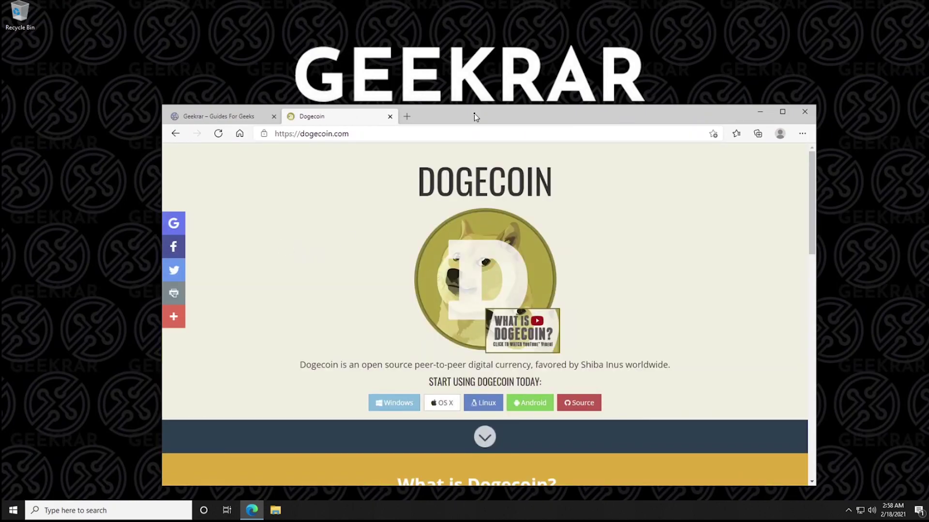
{"action": "left_click_drag", "start_coordinate": [475, 114], "coordinate": [464, 72]}
{"action": "scroll", "coordinate": [801, 440], "scroll_direction": "down", "scroll_amount": 1}
{"action": "left_click_drag", "start_coordinate": [613, 72], "coordinate": [591, 86]}
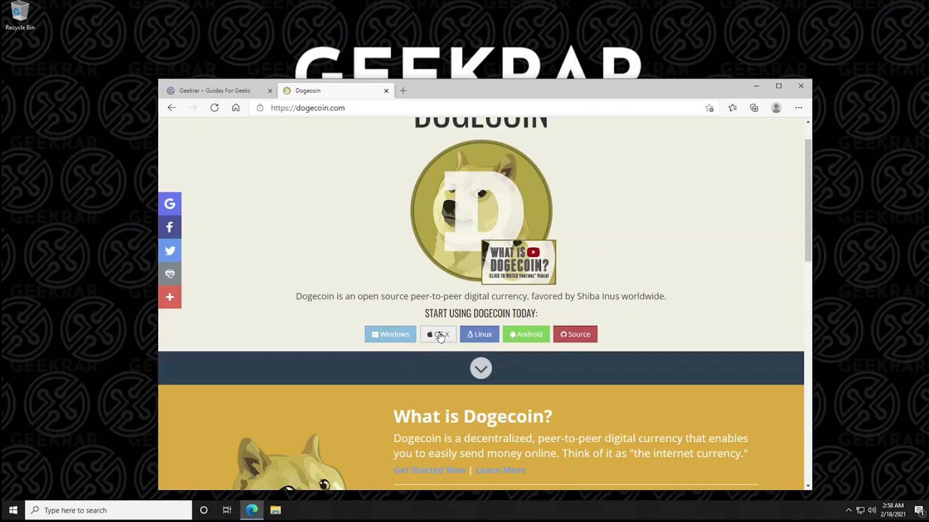
{"action": "left_click", "coordinate": [392, 342]}
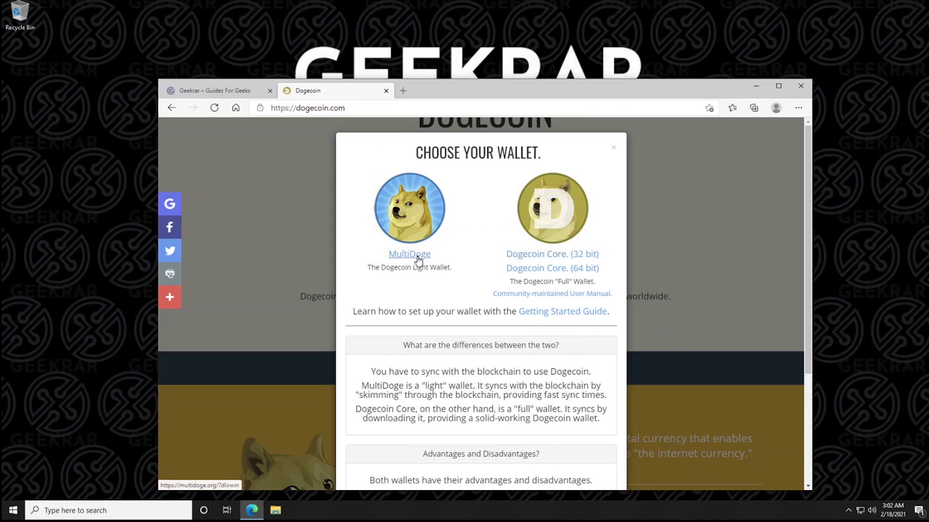
{"action": "left_click", "coordinate": [418, 260]}
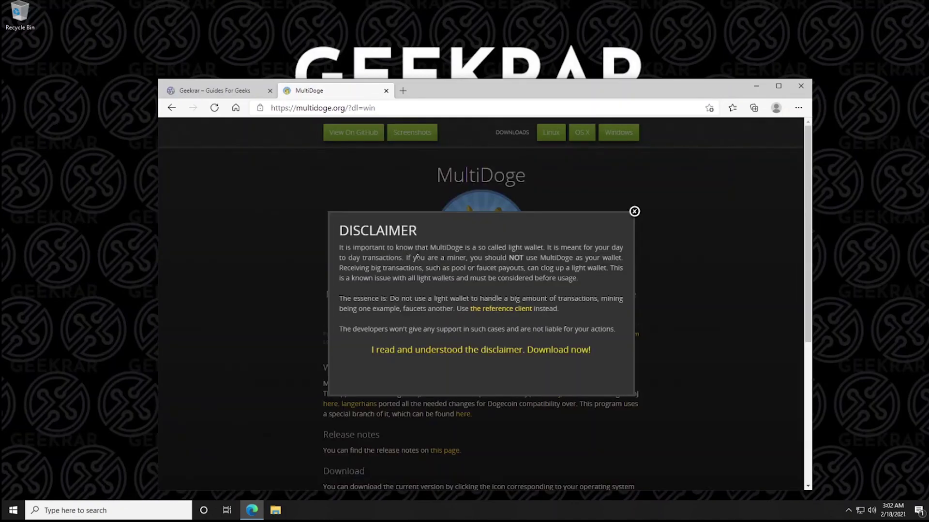
Choose the Windows version and accept the disclaimer to download multidoge-0.1.7 setup (9.7 MB)
{"action": "left_click", "coordinate": [634, 212]}
{"action": "scroll", "coordinate": [485, 353], "scroll_direction": "down", "scroll_amount": 5}
{"action": "scroll", "coordinate": [485, 353], "scroll_direction": "up", "scroll_amount": 5}
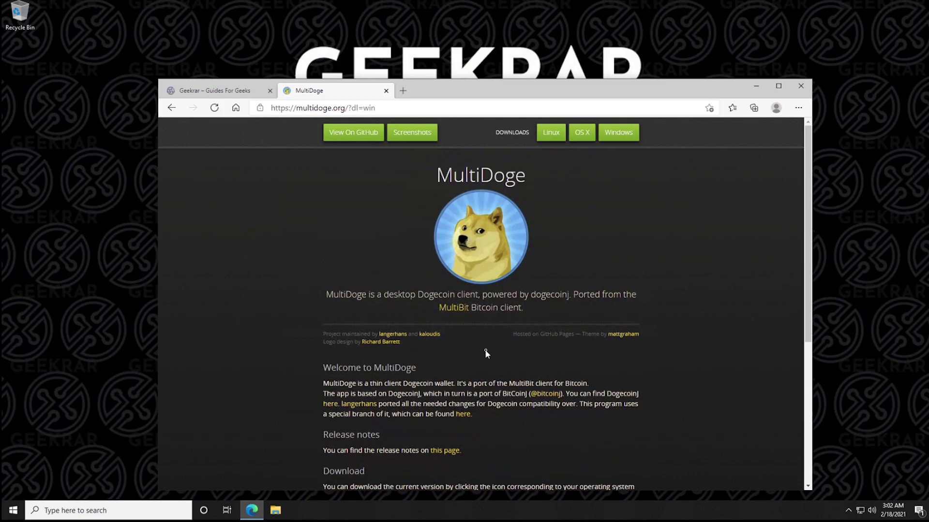
{"action": "scroll", "coordinate": [486, 354], "scroll_direction": "down", "scroll_amount": 5}
{"action": "scroll", "coordinate": [486, 354], "scroll_direction": "up", "scroll_amount": 5}
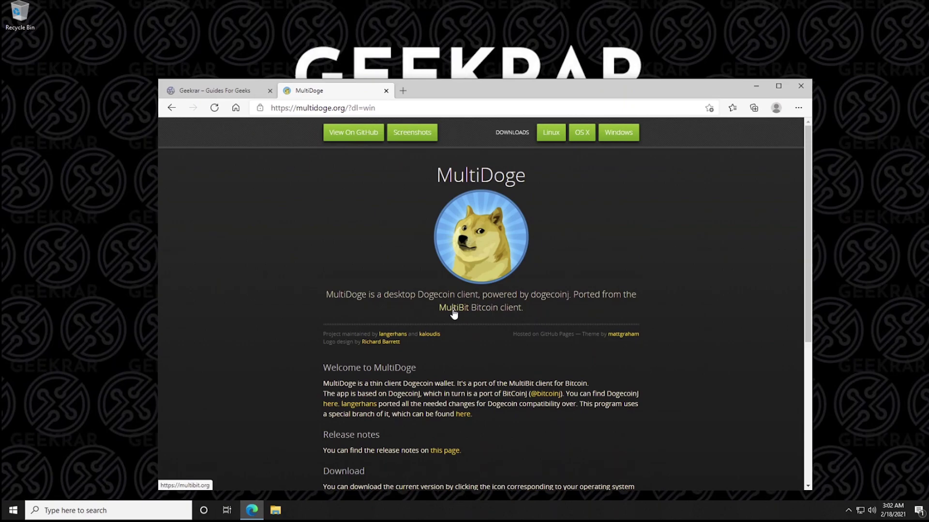
{"action": "left_click", "coordinate": [615, 133]}
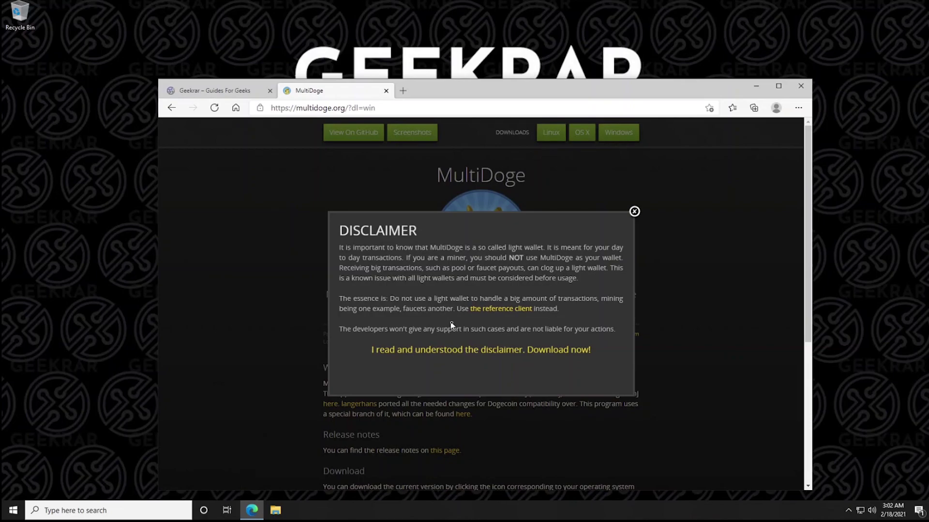
{"action": "left_click", "coordinate": [544, 352]}
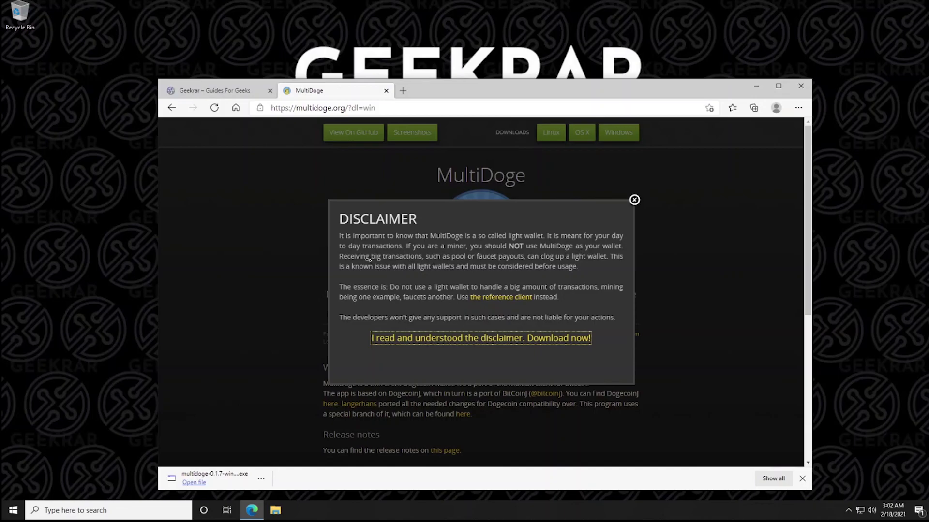
Run the downloaded MultiDoge installer, approve the UAC prompt, and accept downloading Java
{"action": "left_click", "coordinate": [193, 483]}
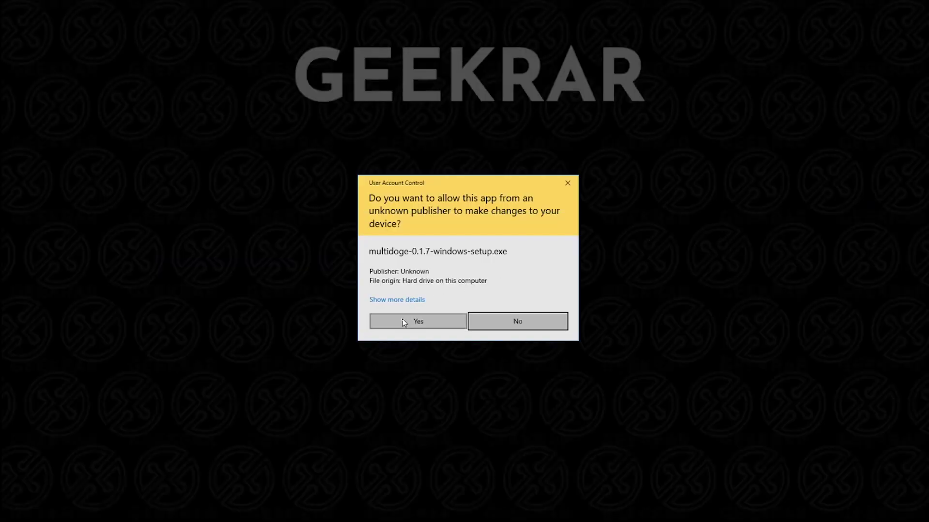
{"action": "left_click", "coordinate": [404, 324]}
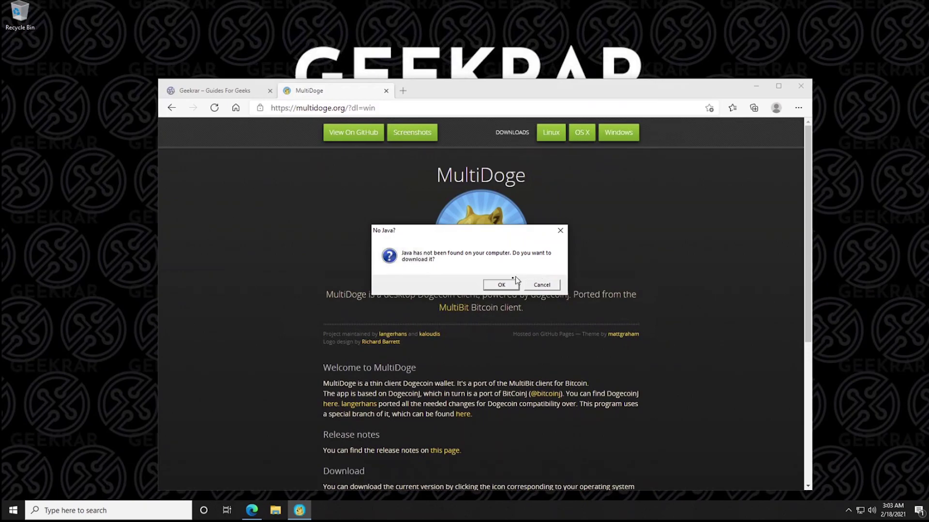
{"action": "left_click", "coordinate": [501, 284]}
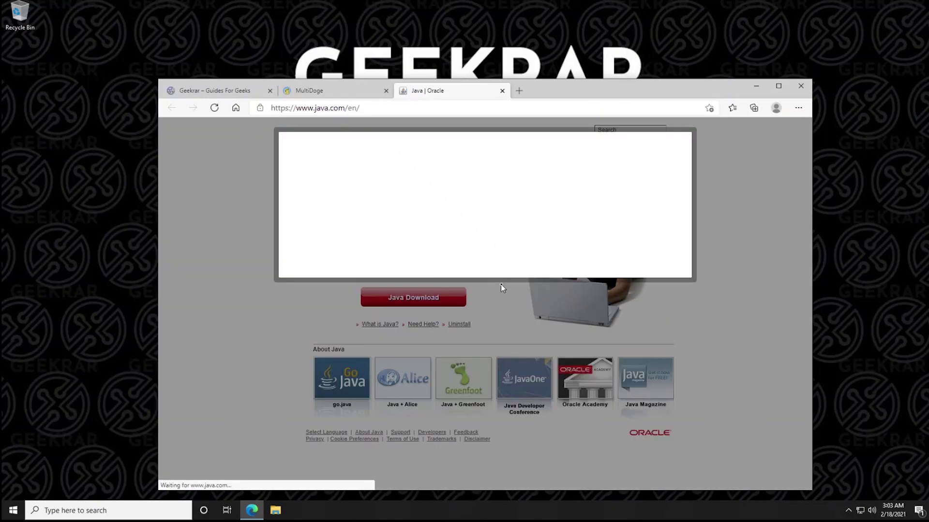
Accept java.com cookies and download Java after agreeing to the licence
{"action": "left_click", "coordinate": [321, 263]}
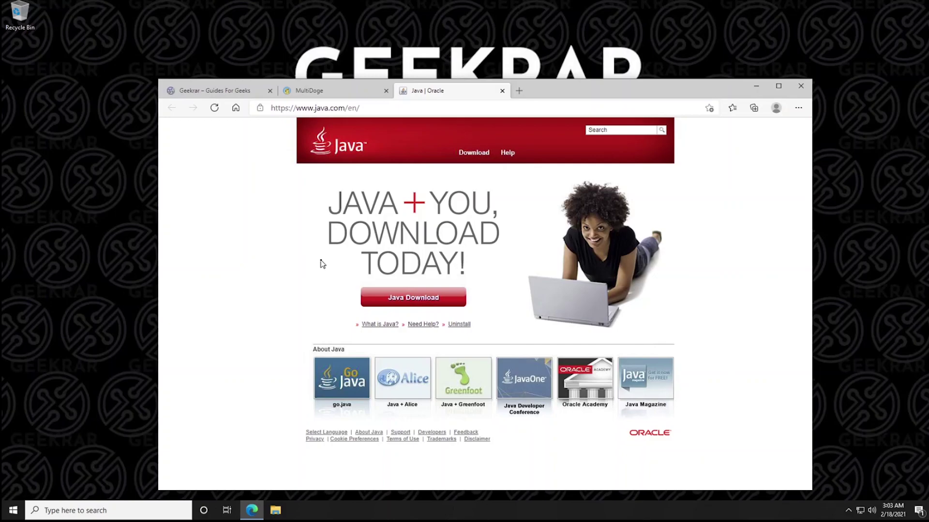
{"action": "left_click", "coordinate": [412, 303]}
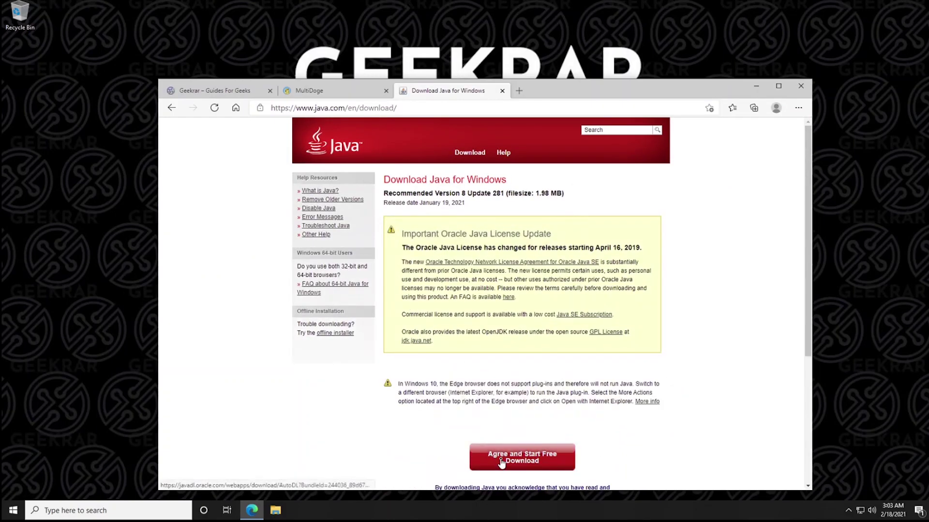
{"action": "left_click", "coordinate": [501, 462]}
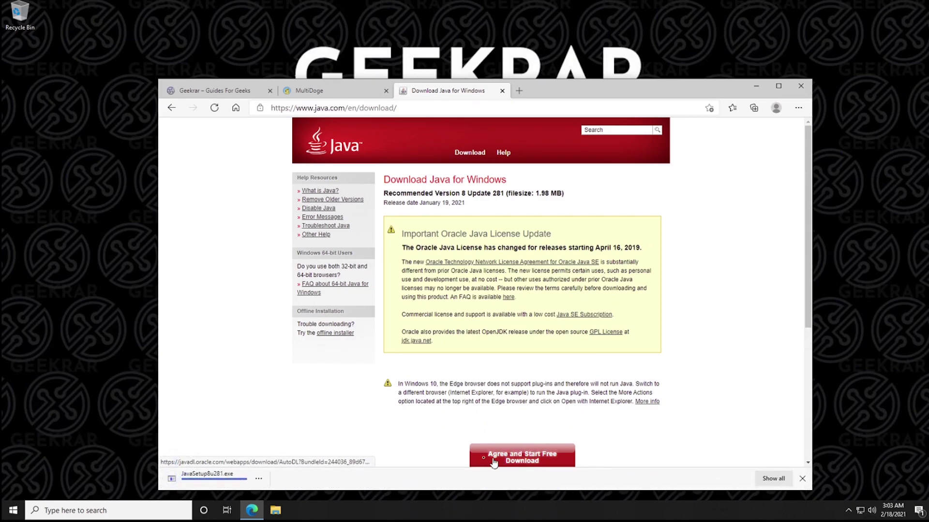
Run and install the downloaded Java 8 Update 281 setup, then close the Java tab
{"action": "left_click", "coordinate": [208, 482]}
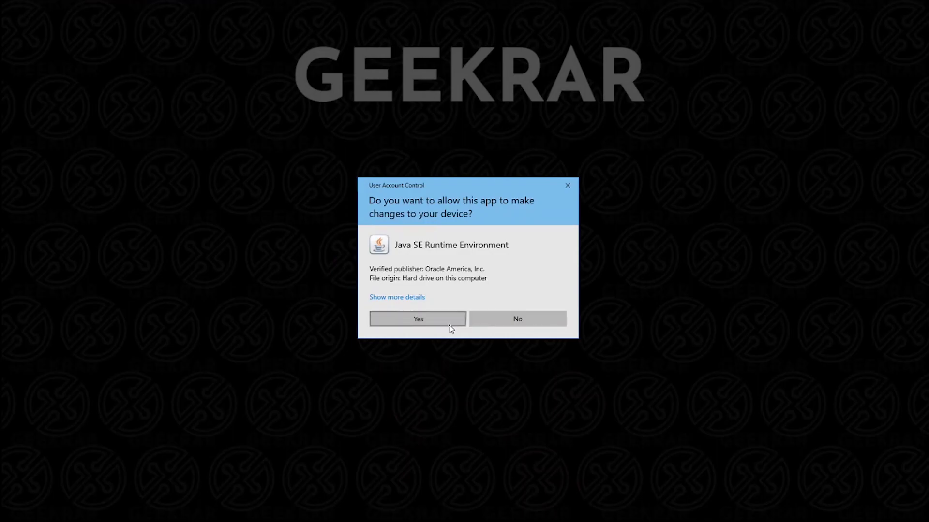
{"action": "left_click", "coordinate": [449, 324]}
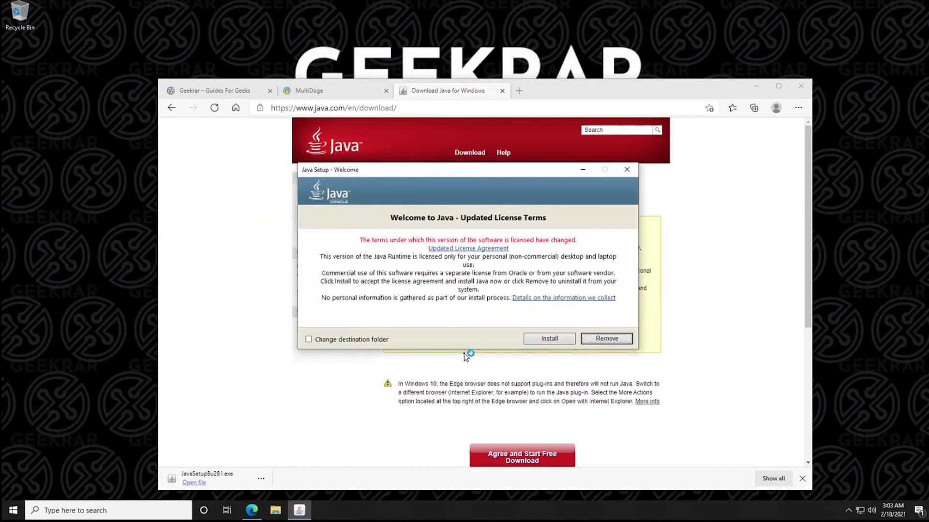
{"action": "left_click", "coordinate": [539, 340]}
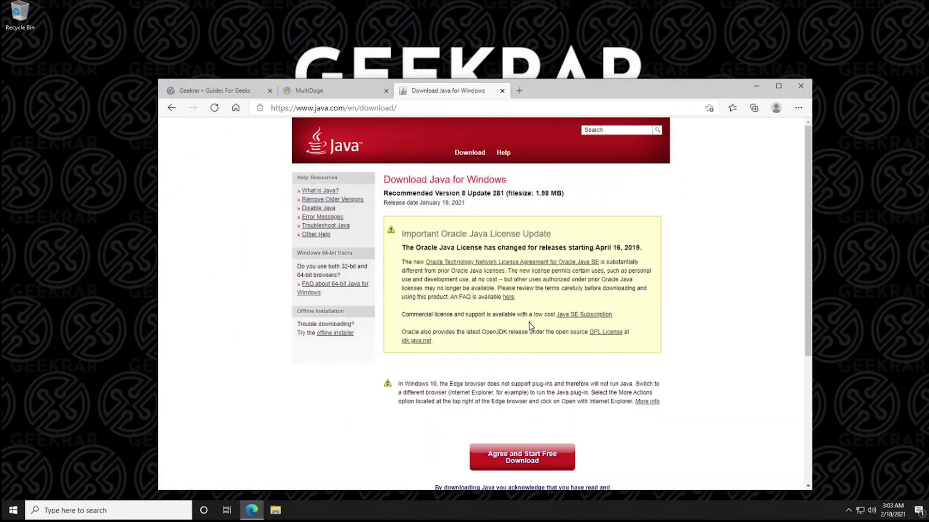
{"action": "left_click", "coordinate": [502, 91]}
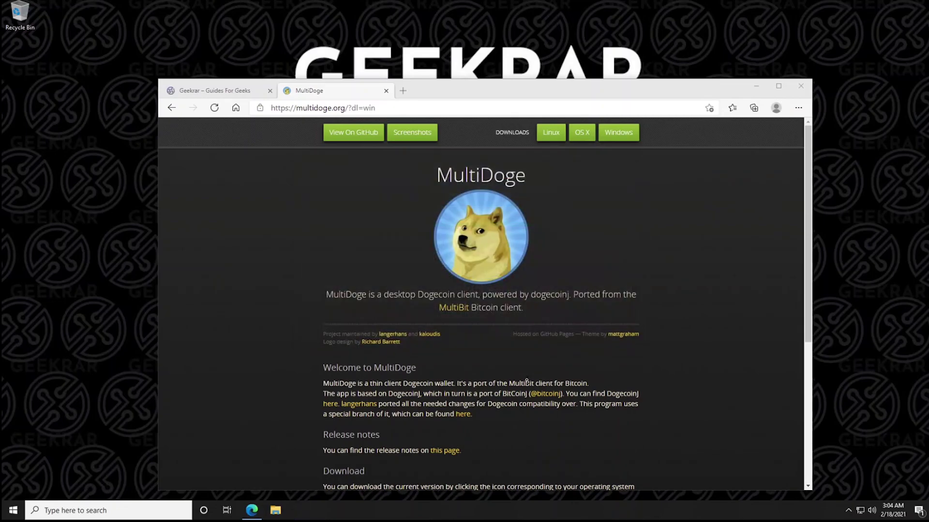
Dismiss the Java success message and relaunch multidoge-0.1.7-windows-setup from Downloads
{"action": "left_click", "coordinate": [592, 340]}
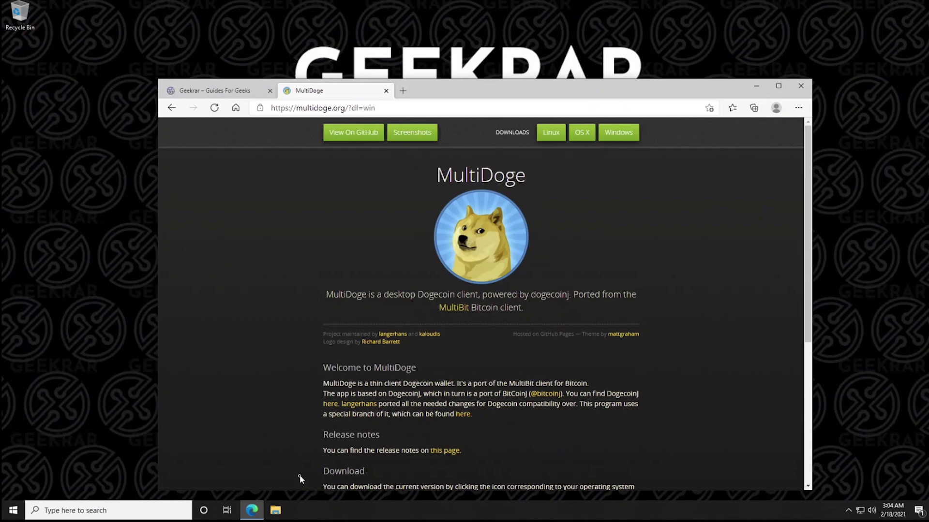
{"action": "left_click", "coordinate": [277, 510]}
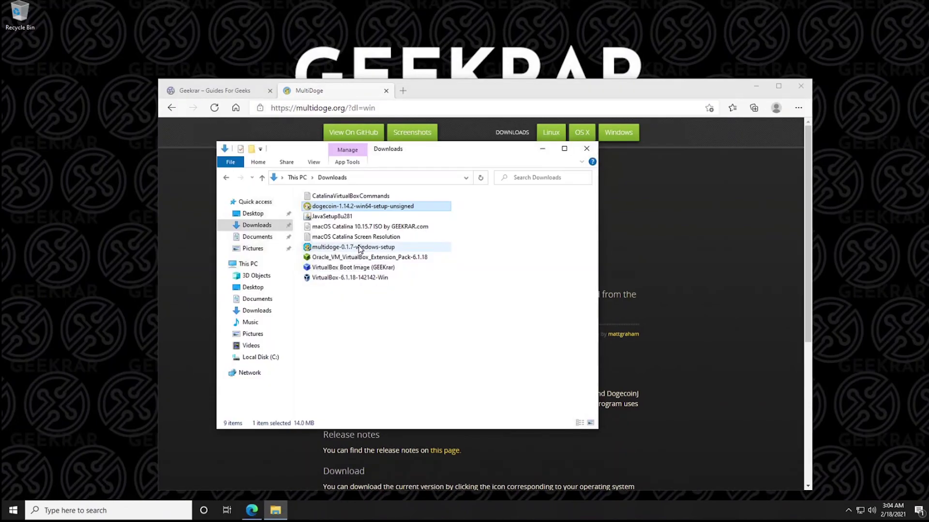
{"action": "left_click", "coordinate": [362, 247]}
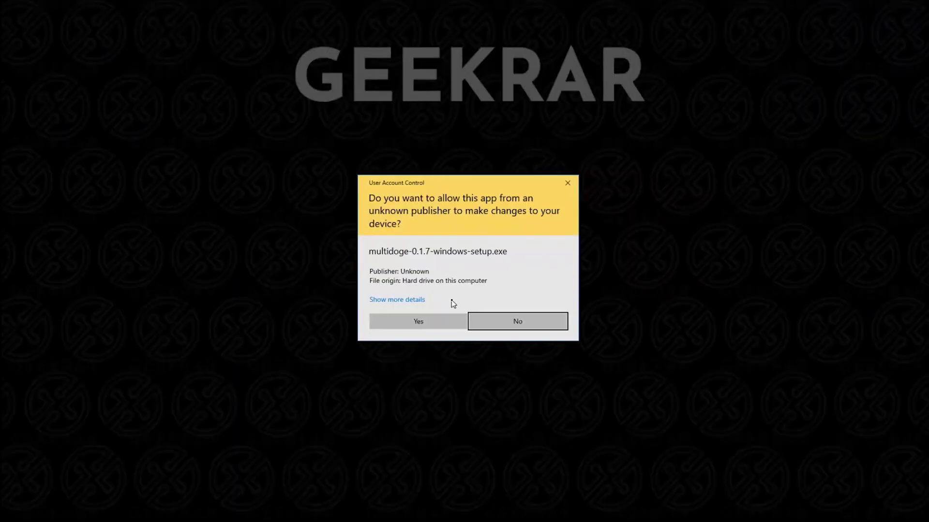
{"action": "left_click", "coordinate": [420, 321]}
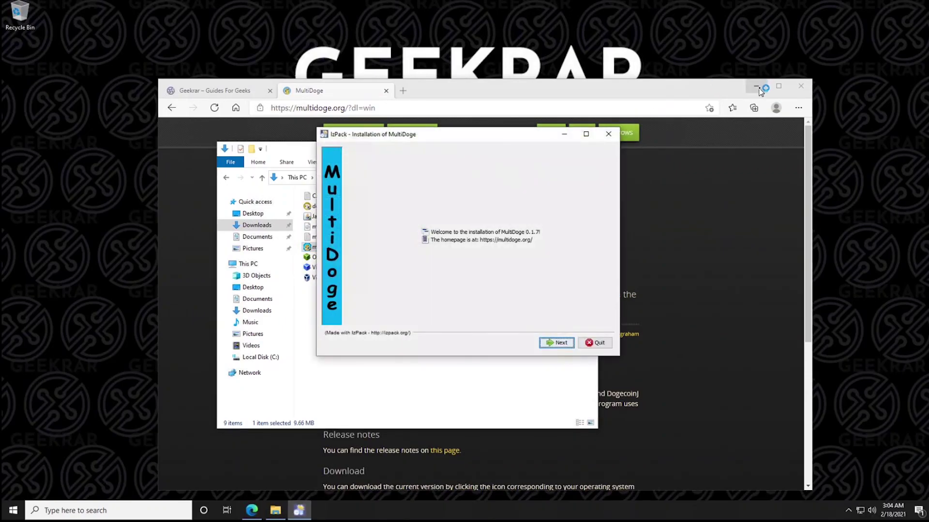
{"action": "left_click", "coordinate": [756, 86]}
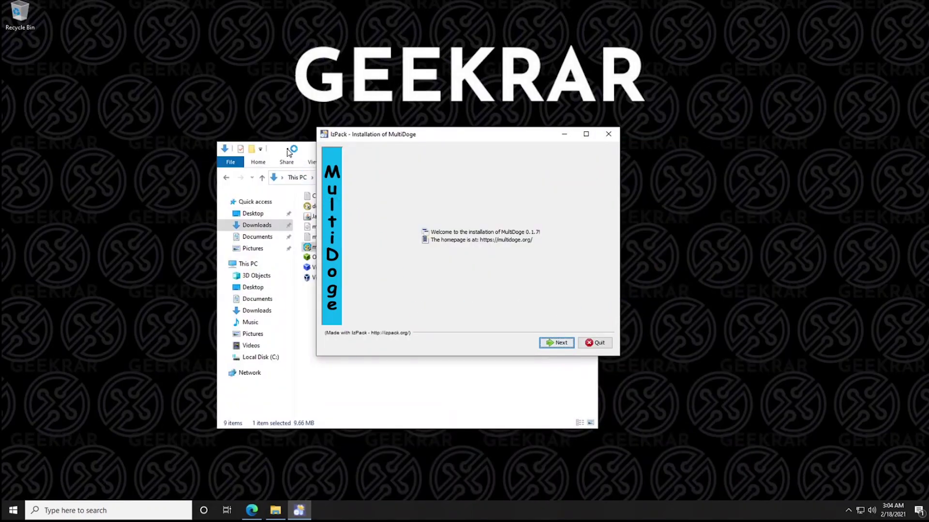
Bring up the installer, pass the welcome page, and accept the MultiDoge license terms
{"action": "left_click", "coordinate": [291, 155]}
{"action": "left_click", "coordinate": [543, 149]}
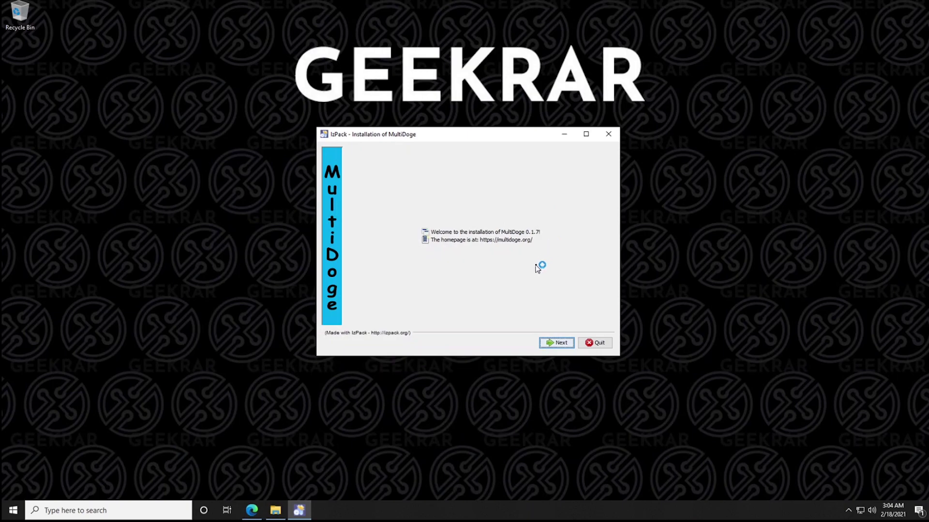
{"action": "left_click", "coordinate": [565, 343]}
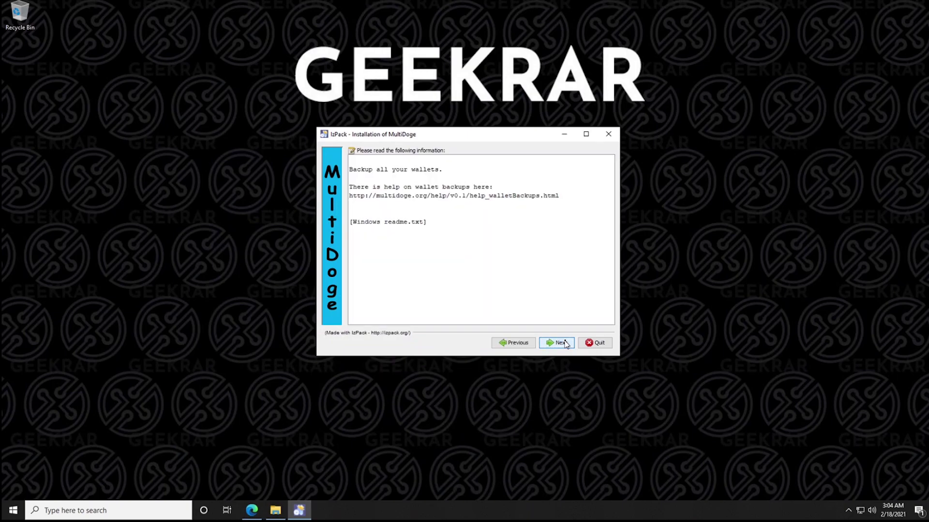
{"action": "left_click", "coordinate": [565, 343]}
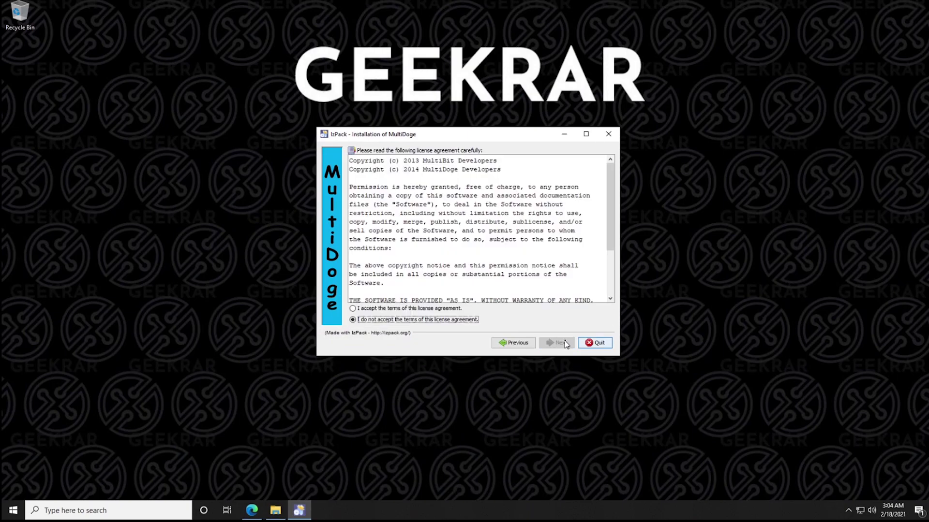
{"action": "left_click", "coordinate": [415, 310]}
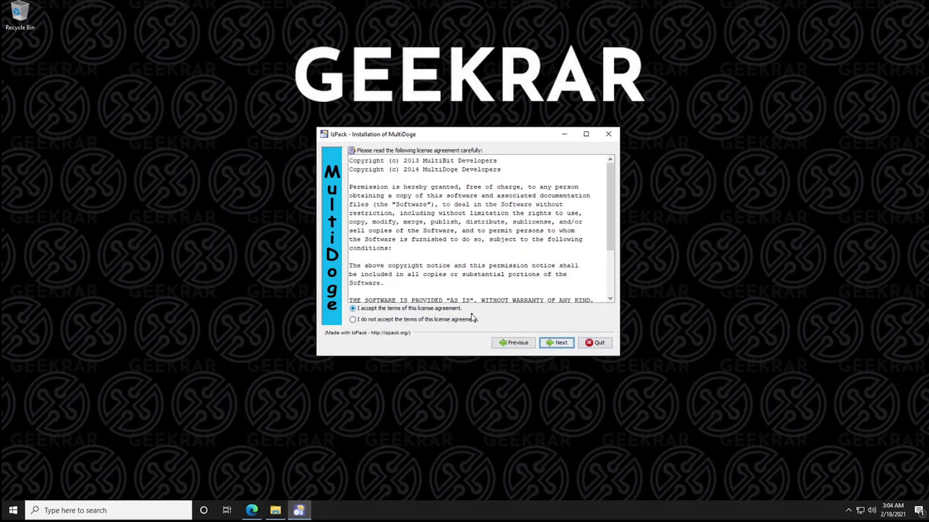
{"action": "left_click", "coordinate": [552, 344]}
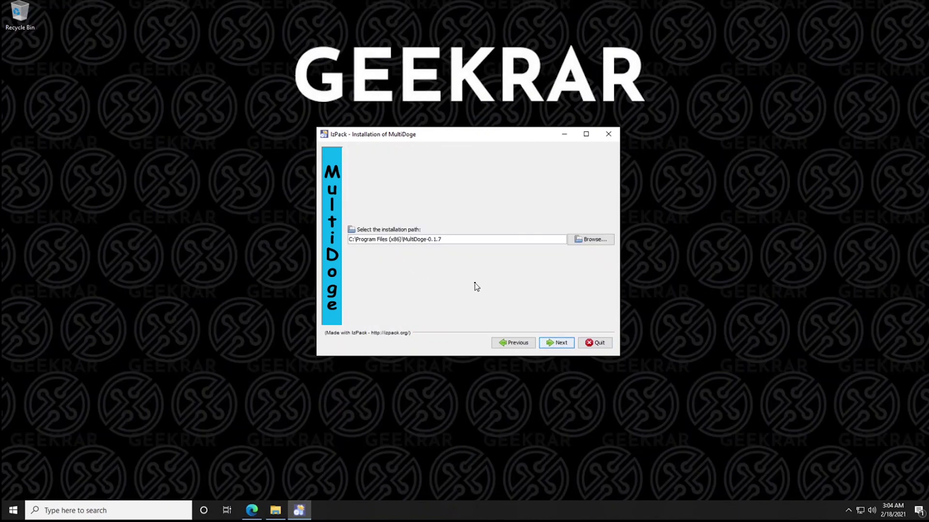
Install MultiDoge 0.1.7 to the default path with MultiDoge shortcuts, then launch it
{"action": "left_click", "coordinate": [559, 347]}
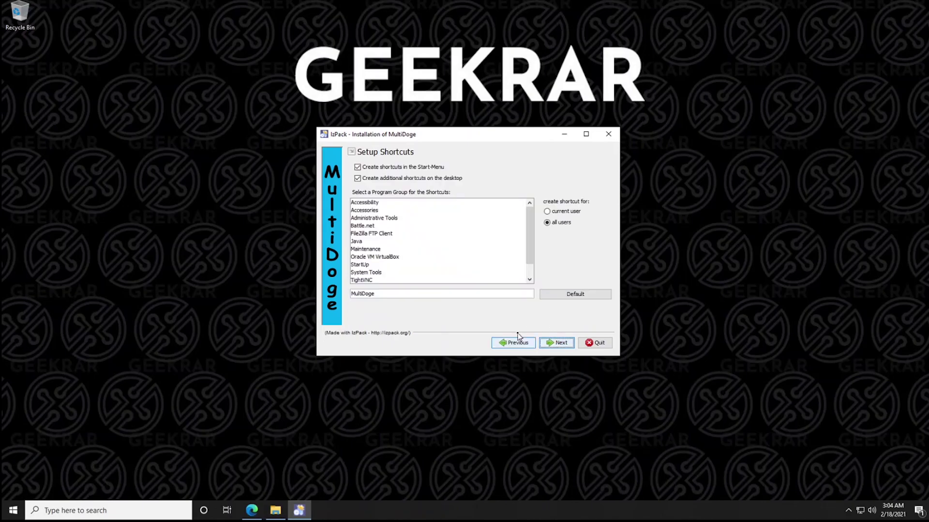
{"action": "double_click", "coordinate": [370, 294]}
{"action": "left_click", "coordinate": [557, 343]}
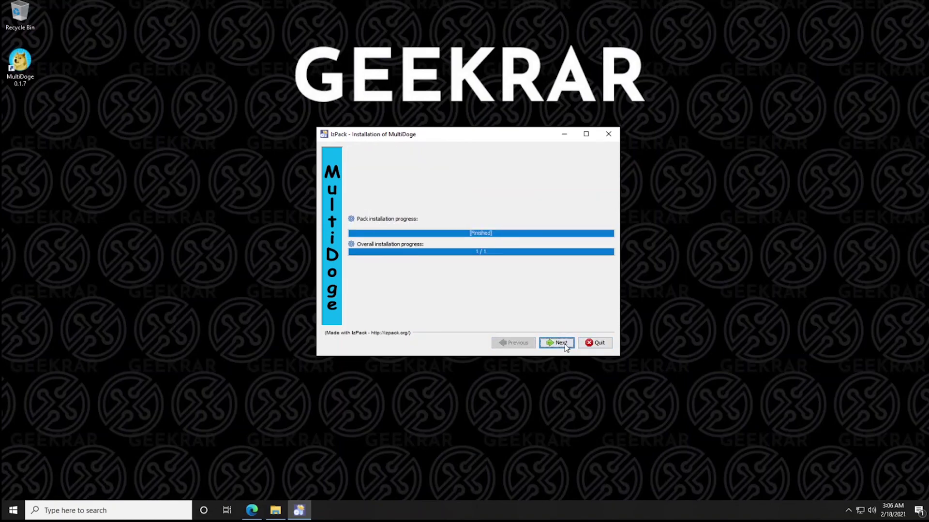
{"action": "left_click", "coordinate": [565, 345]}
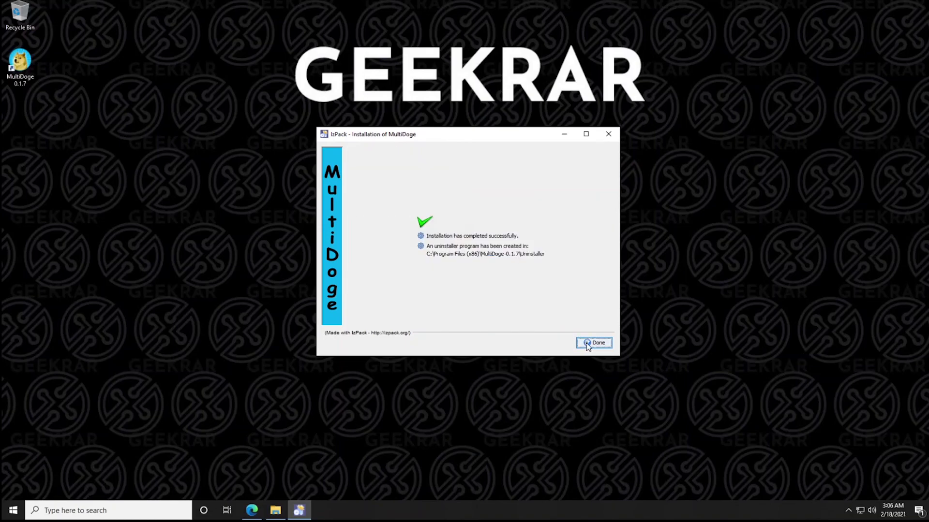
{"action": "left_click", "coordinate": [588, 344]}
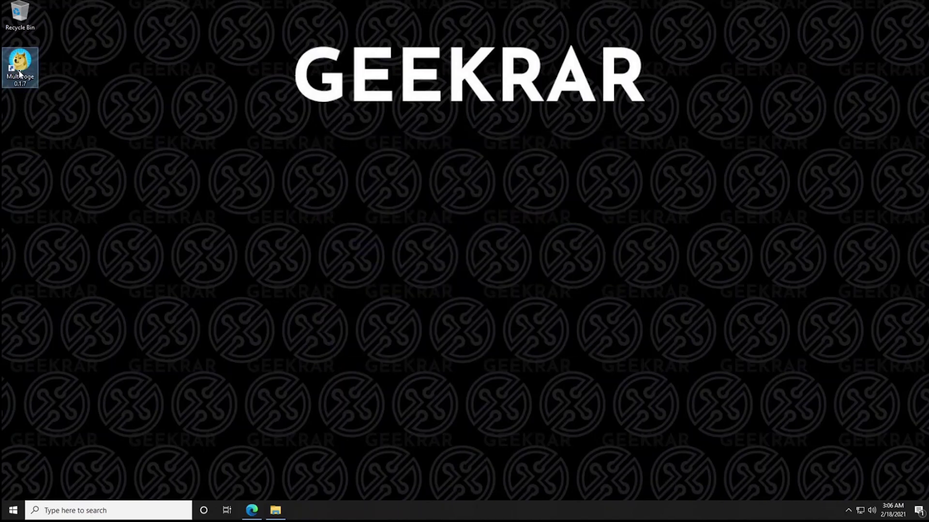
{"action": "double_click", "coordinate": [20, 72]}
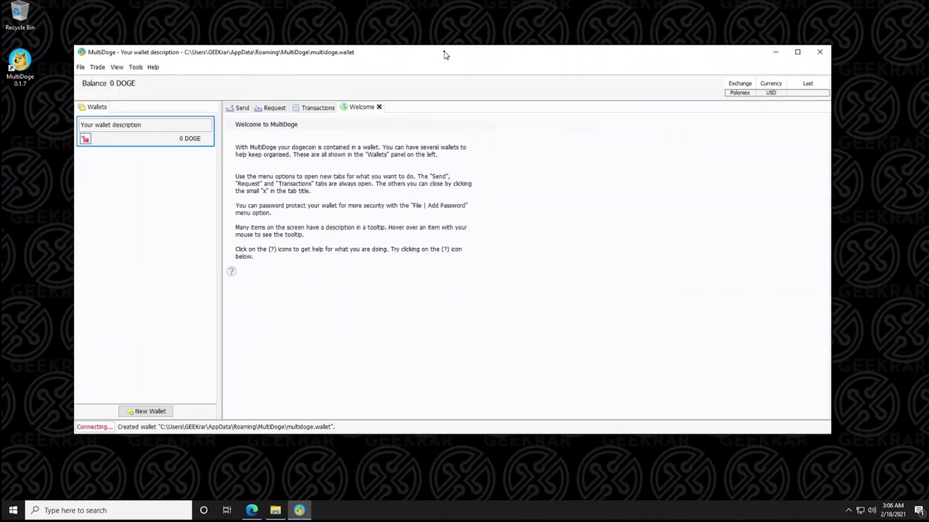
Look through the Send, Request, Transactions and Welcome tabs of the 0 DOGE wallet
{"action": "left_click_drag", "start_coordinate": [445, 53], "coordinate": [455, 74]}
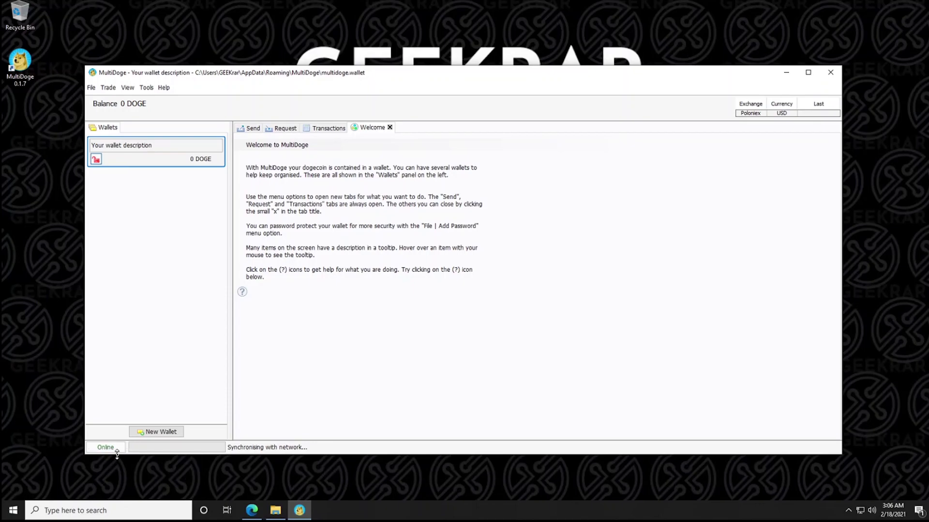
{"action": "left_click", "coordinate": [95, 164]}
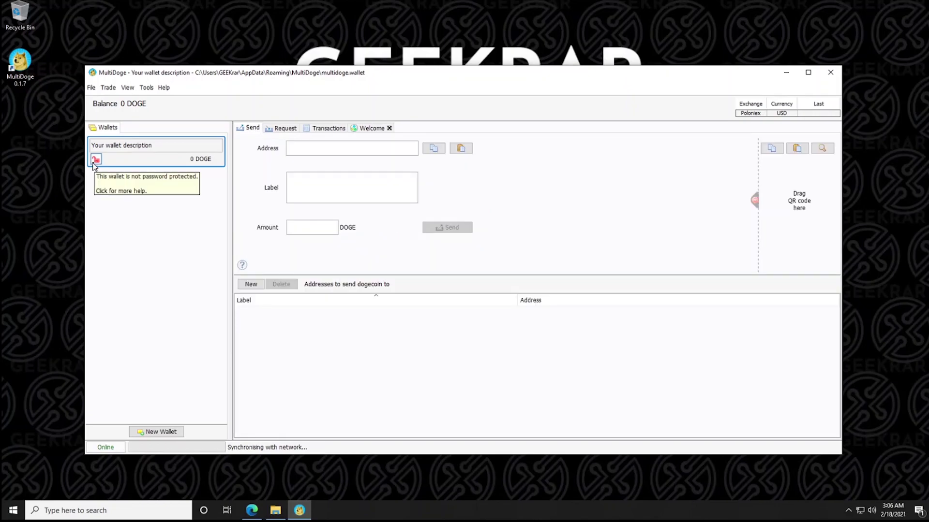
{"action": "left_click", "coordinate": [281, 127]}
{"action": "left_click", "coordinate": [331, 128]}
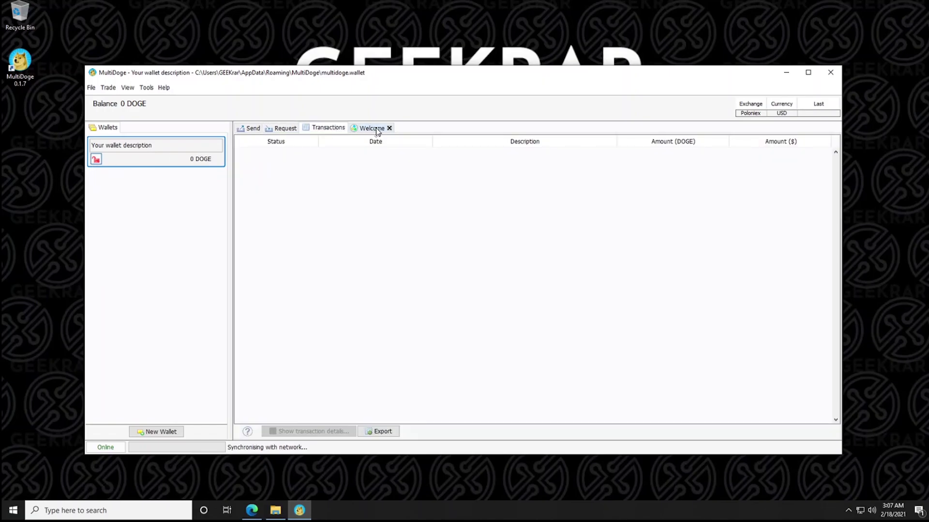
{"action": "left_click", "coordinate": [377, 128]}
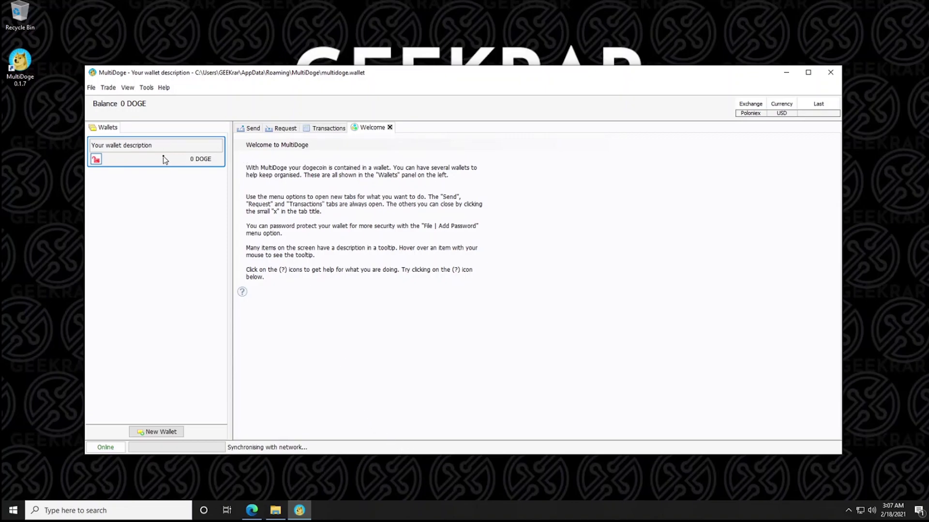
{"action": "left_click", "coordinate": [92, 88]}
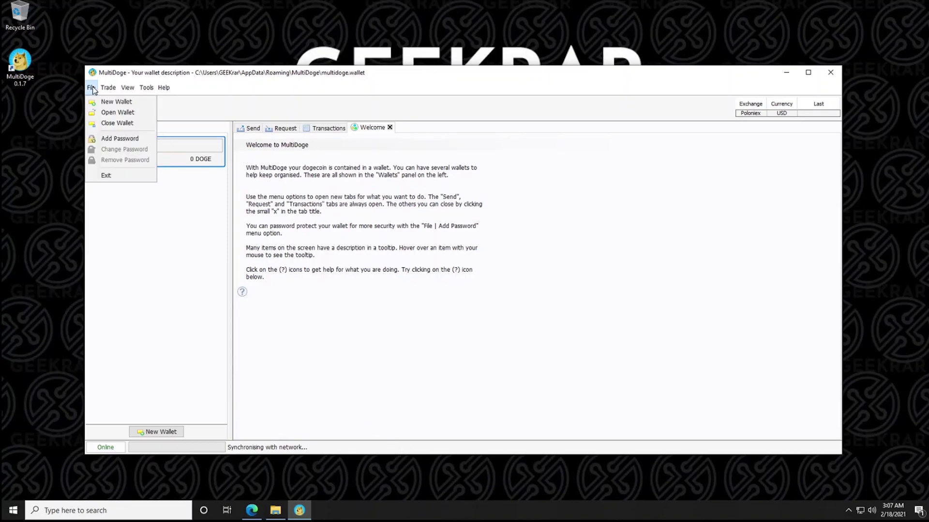
Add a password to the wallet, entering it and repeating it to confirm
{"action": "left_click", "coordinate": [114, 137]}
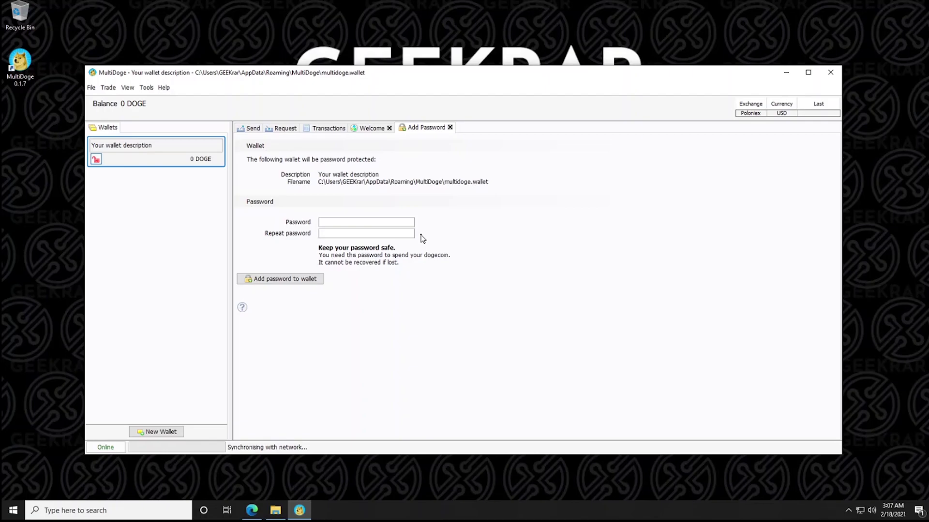
{"action": "type", "text": "p"}
{"action": "type", "text": "d"}
{"action": "left_click", "coordinate": [277, 282]}
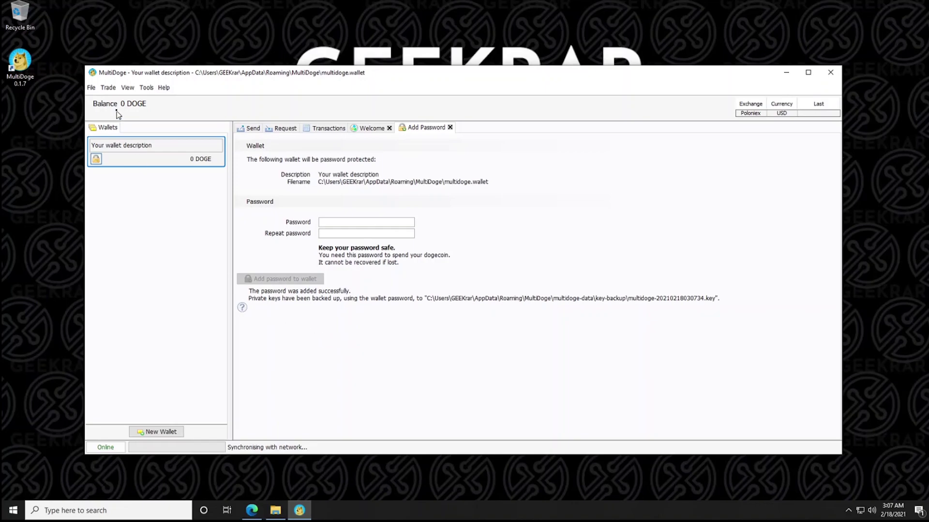
Close the Add Password and Welcome pages, leaving the receiving address visible
{"action": "left_click", "coordinate": [91, 87]}
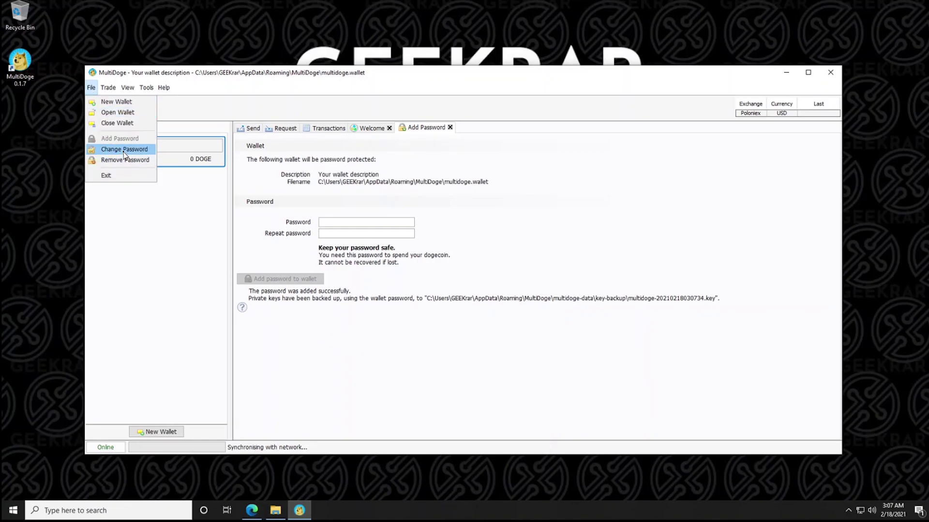
{"action": "left_click", "coordinate": [598, 235]}
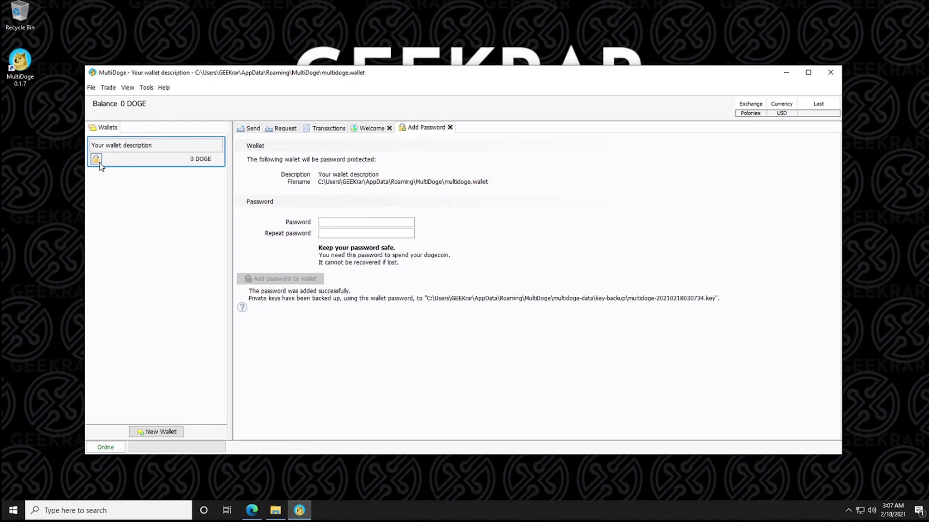
{"action": "mouse_move", "coordinate": [101, 166]}
{"action": "left_click", "coordinate": [386, 129]}
{"action": "left_click", "coordinate": [424, 128]}
{"action": "left_click", "coordinate": [450, 128]}
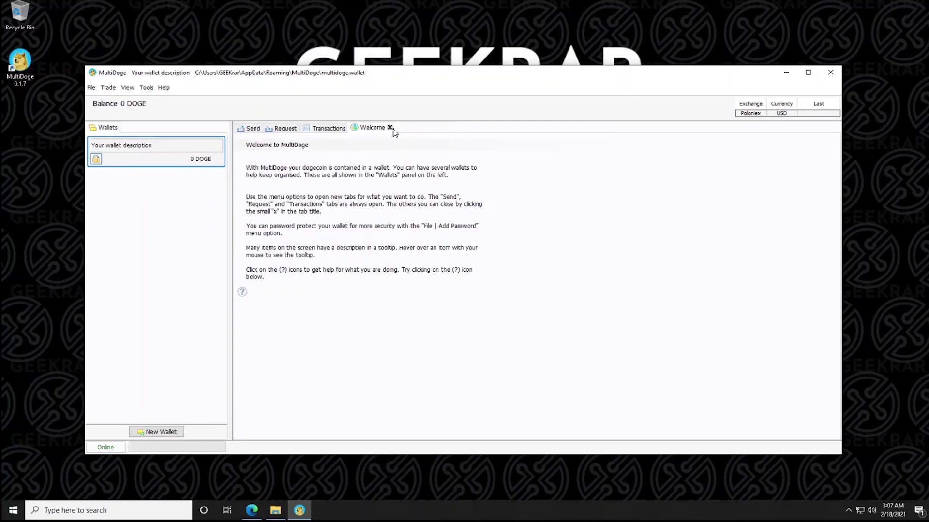
{"action": "left_click", "coordinate": [390, 127]}
On the Request page, copy the receiving address, then view and close the enlarged QR code
{"action": "left_click", "coordinate": [283, 129]}
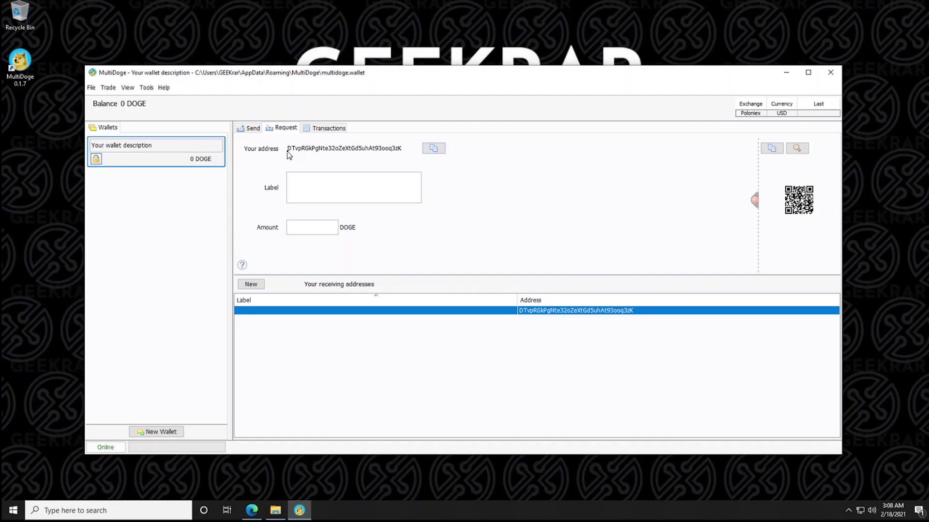
{"action": "left_click_drag", "start_coordinate": [288, 151], "coordinate": [401, 150]}
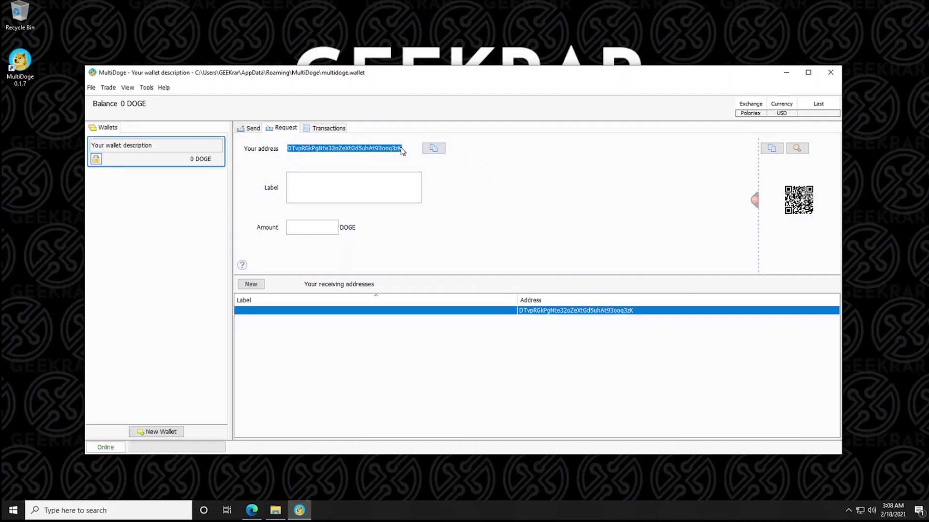
{"action": "left_click", "coordinate": [437, 149]}
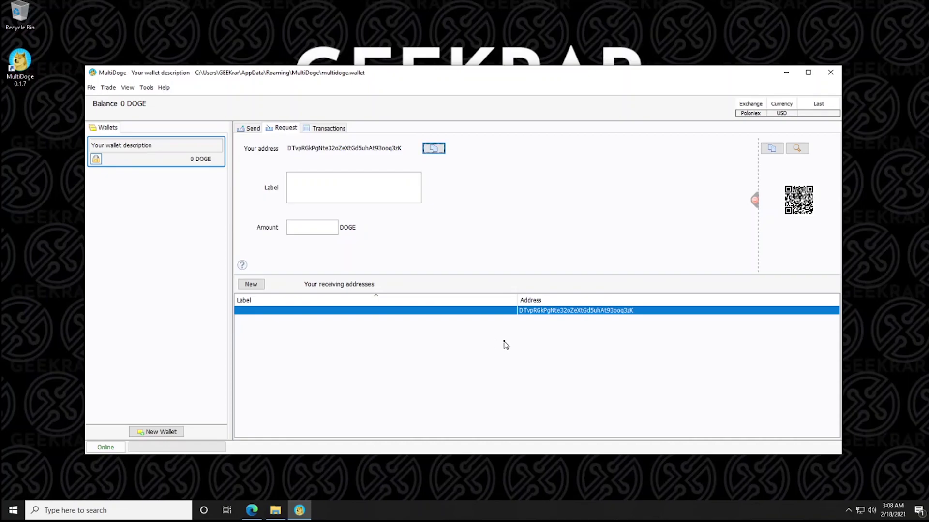
{"action": "left_click", "coordinate": [797, 149]}
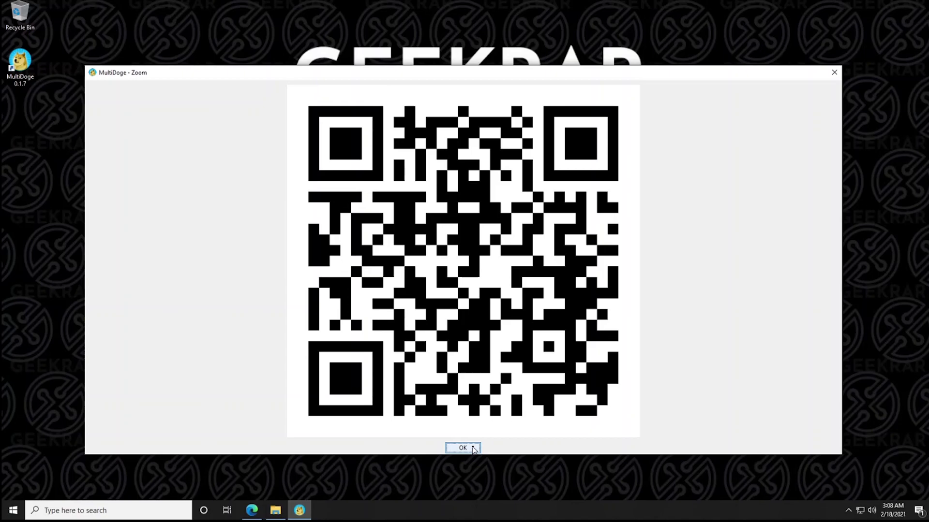
{"action": "left_click", "coordinate": [474, 450]}
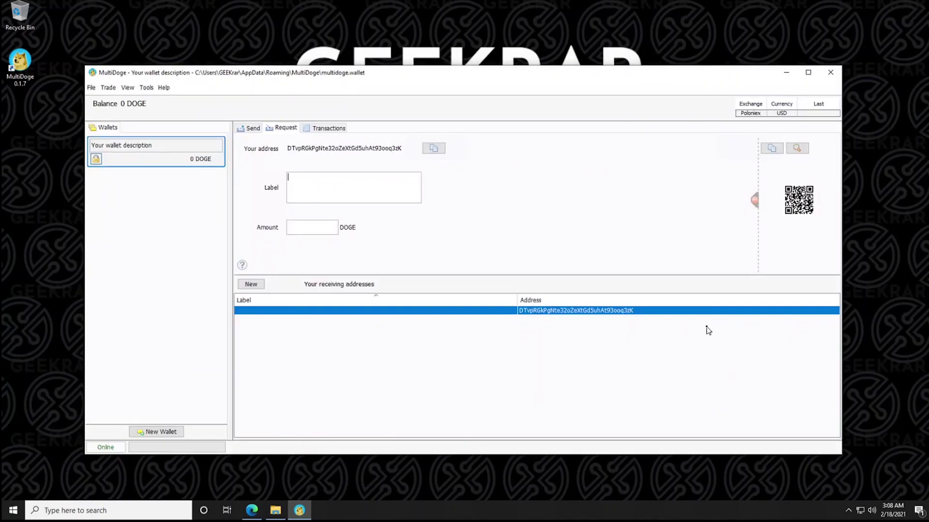